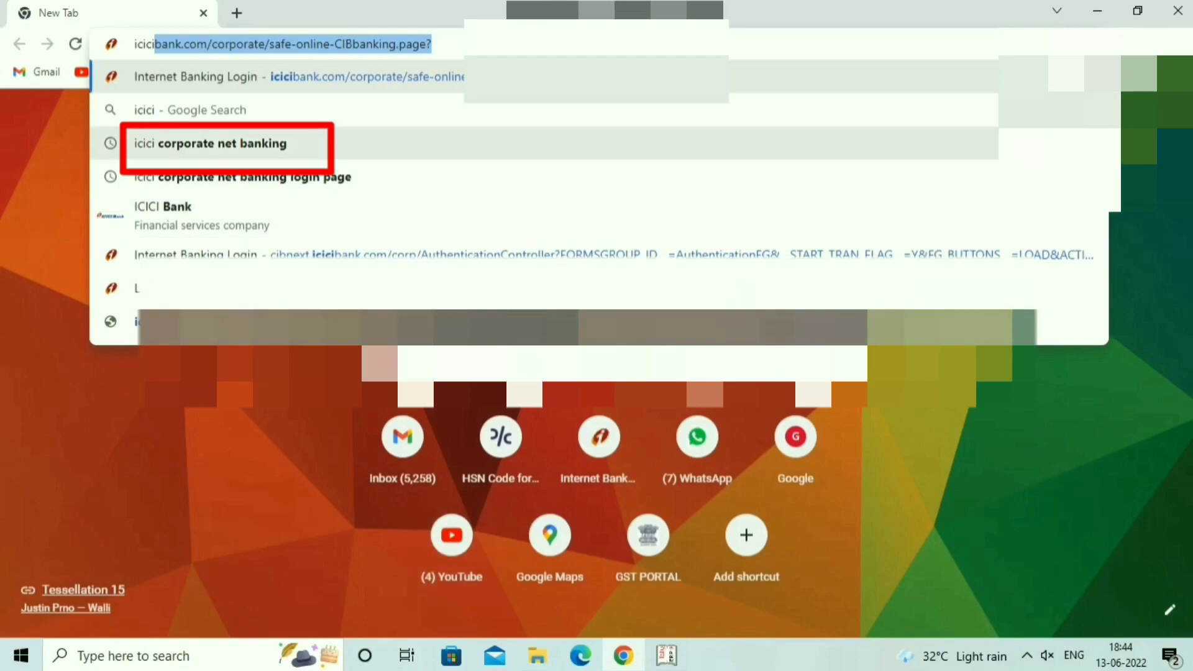
Search for icici corporate net banking, open the Corporate e-Banking login page and sign in with the login ID and password
{"action": "left_click", "coordinate": [210, 143]}
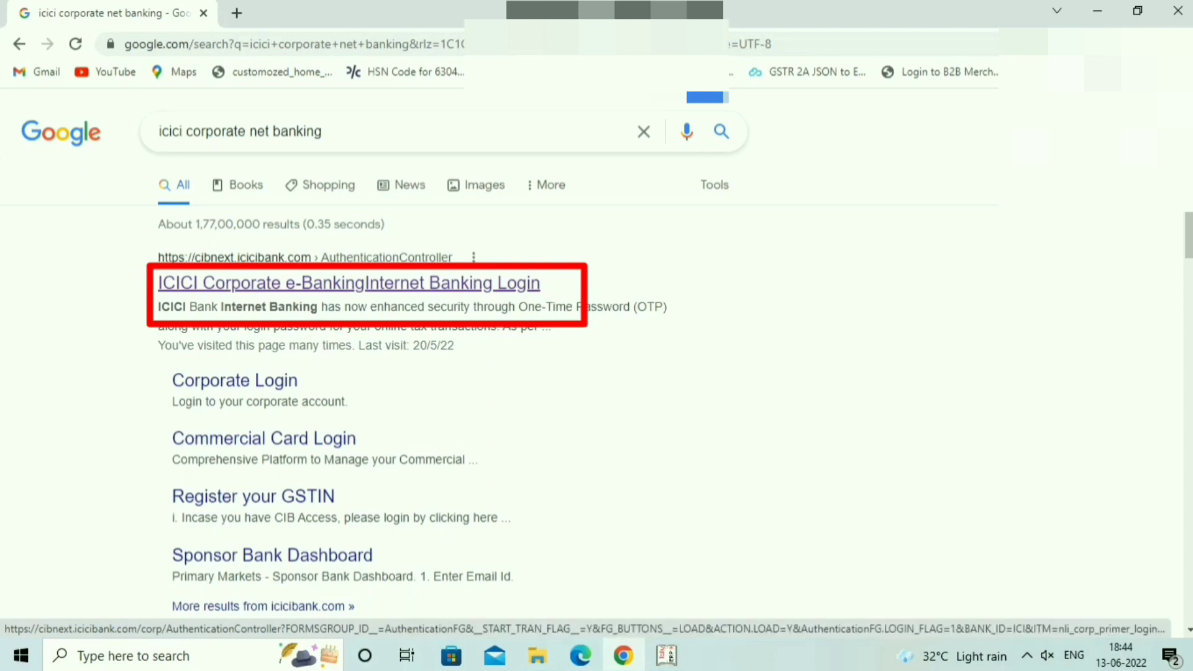
{"action": "left_click", "coordinate": [348, 283]}
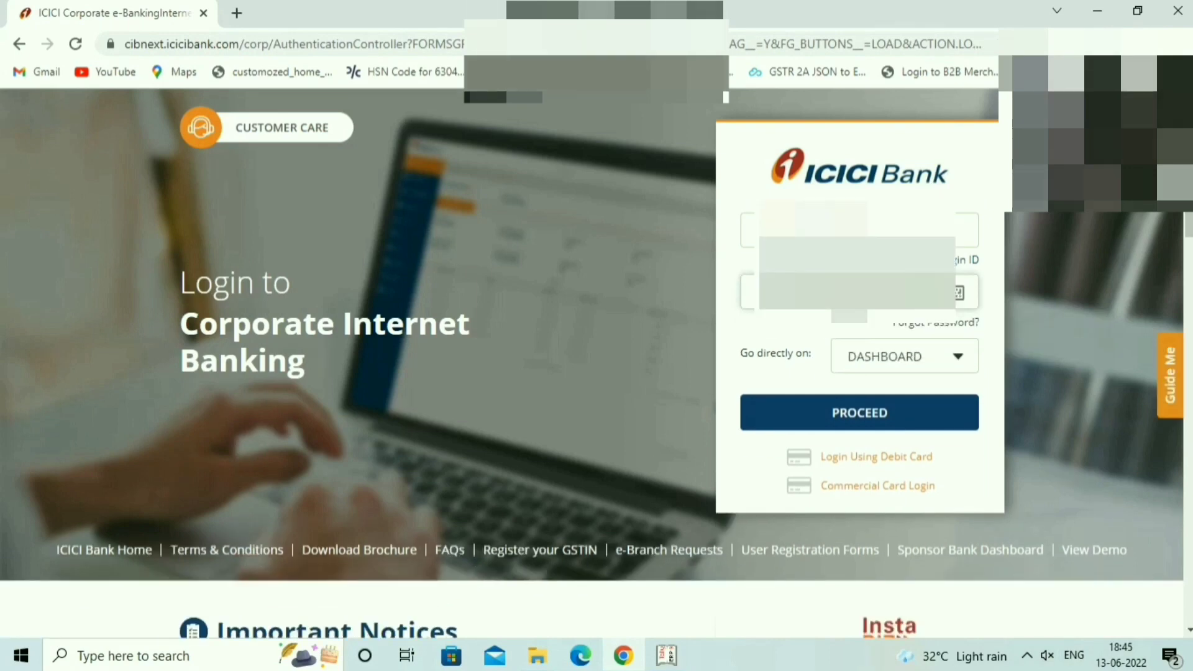
{"action": "key", "text": "Return"}
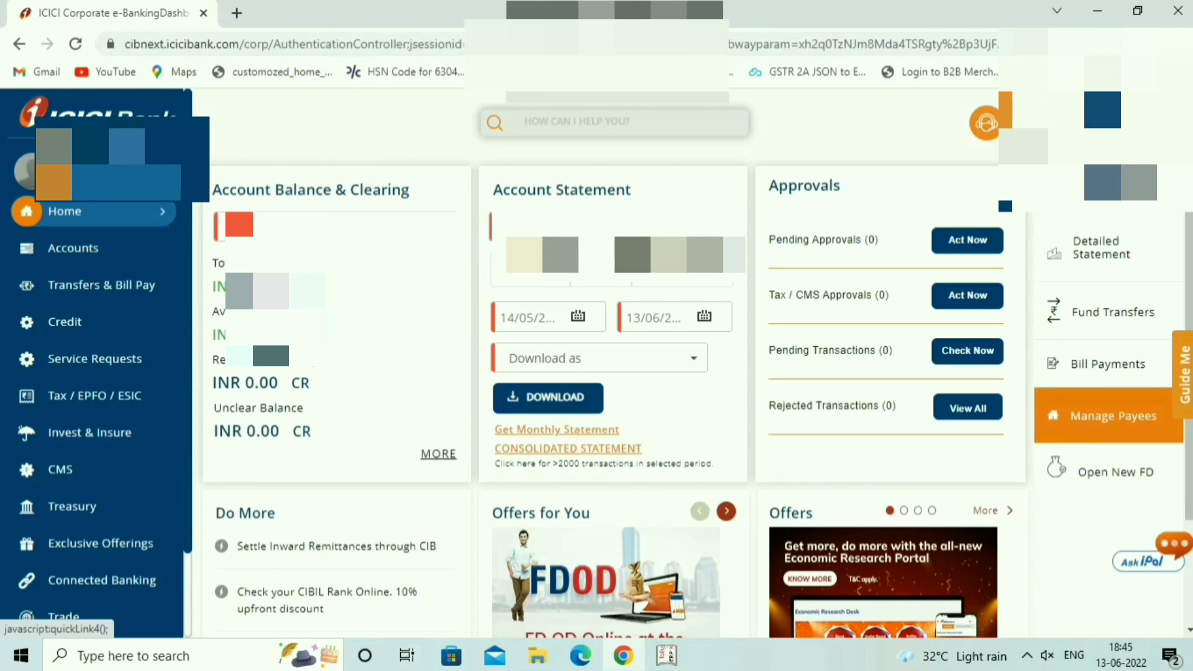
Start adding a new other-bank payee and select the Kotak Mahindra Bank branch found by IFSC KKBK0006581
{"action": "left_click", "coordinate": [1112, 416]}
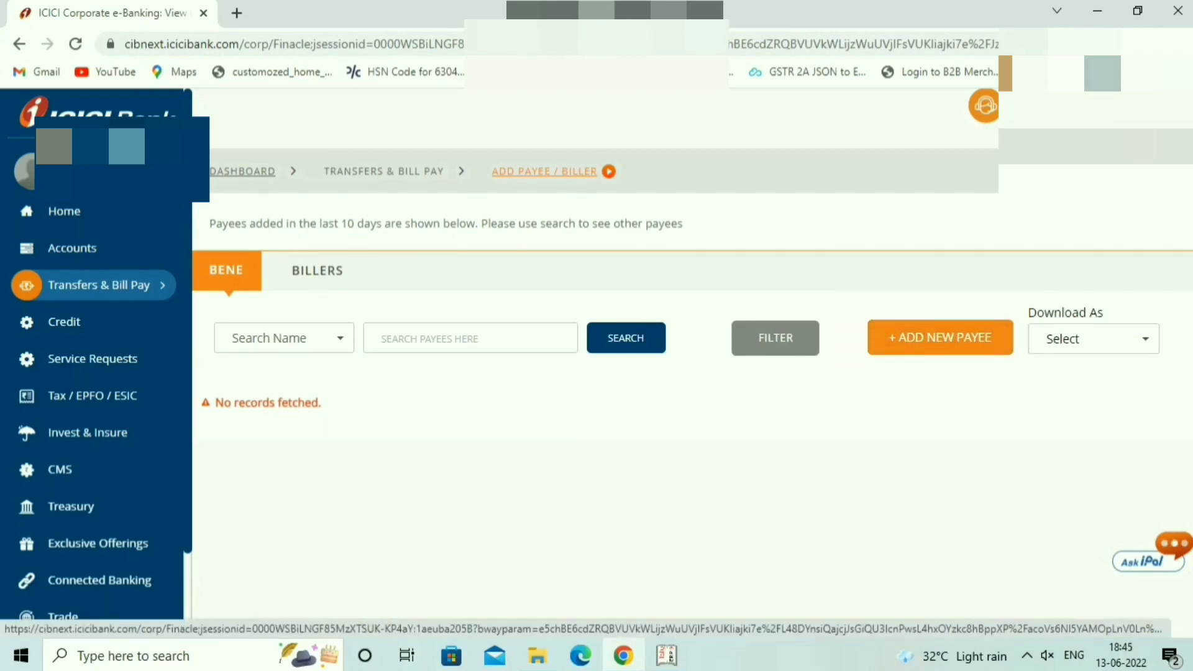
{"action": "left_click", "coordinate": [941, 338]}
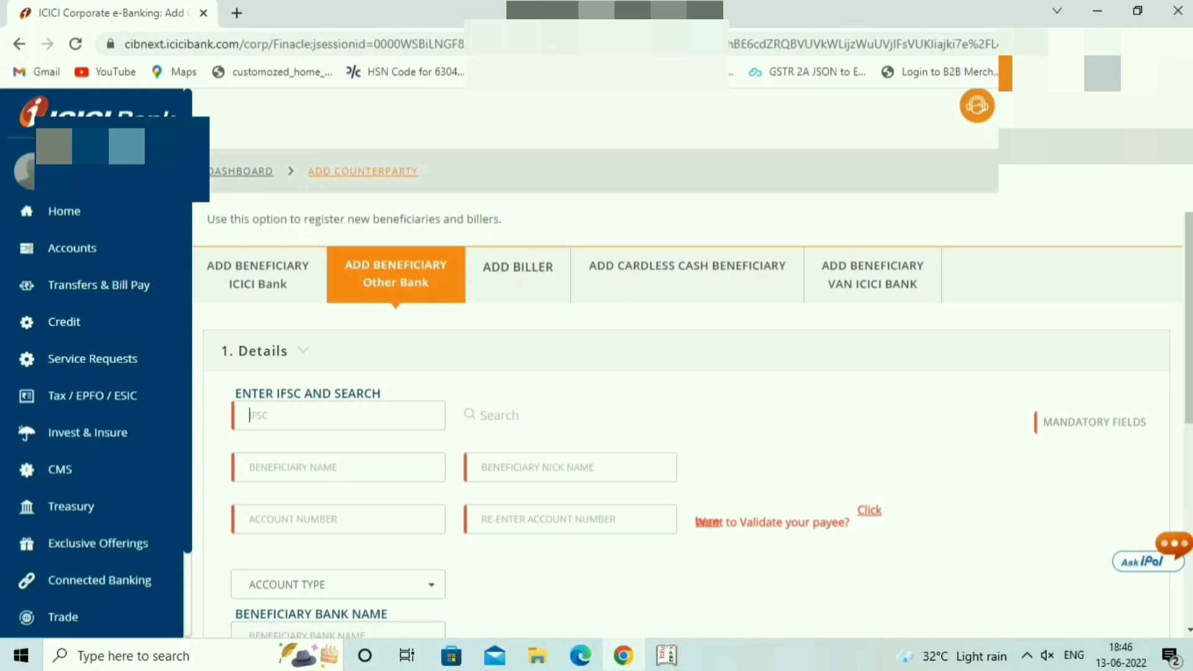
{"action": "type", "text": "kkbk000"}
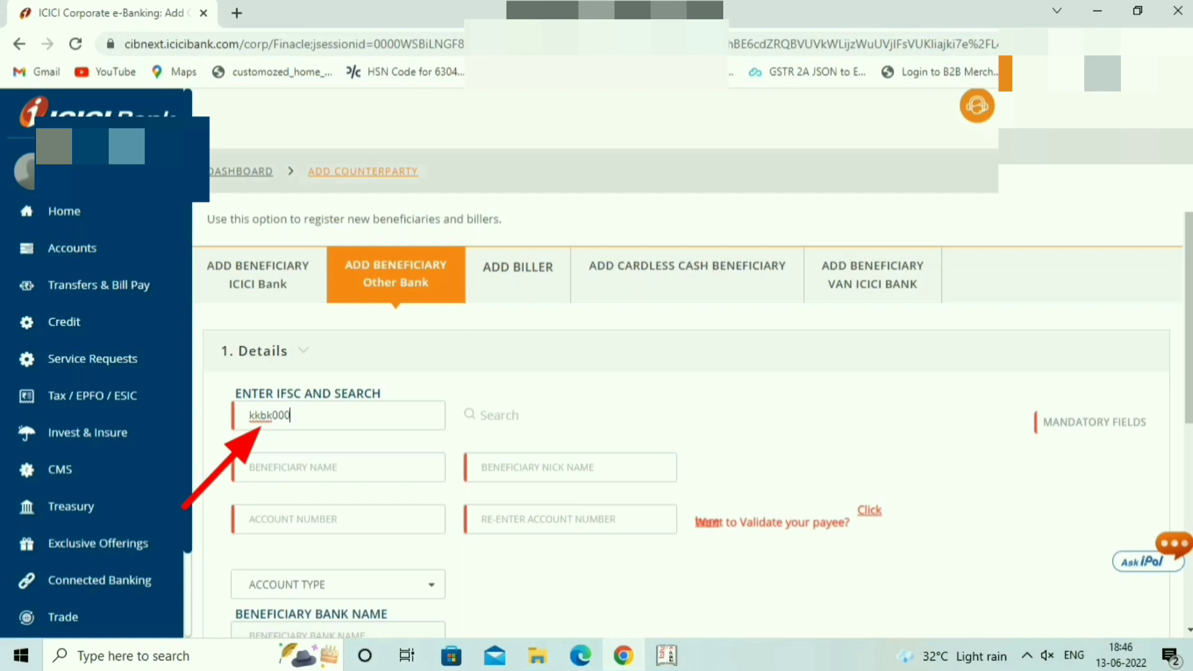
{"action": "type", "text": "6581"}
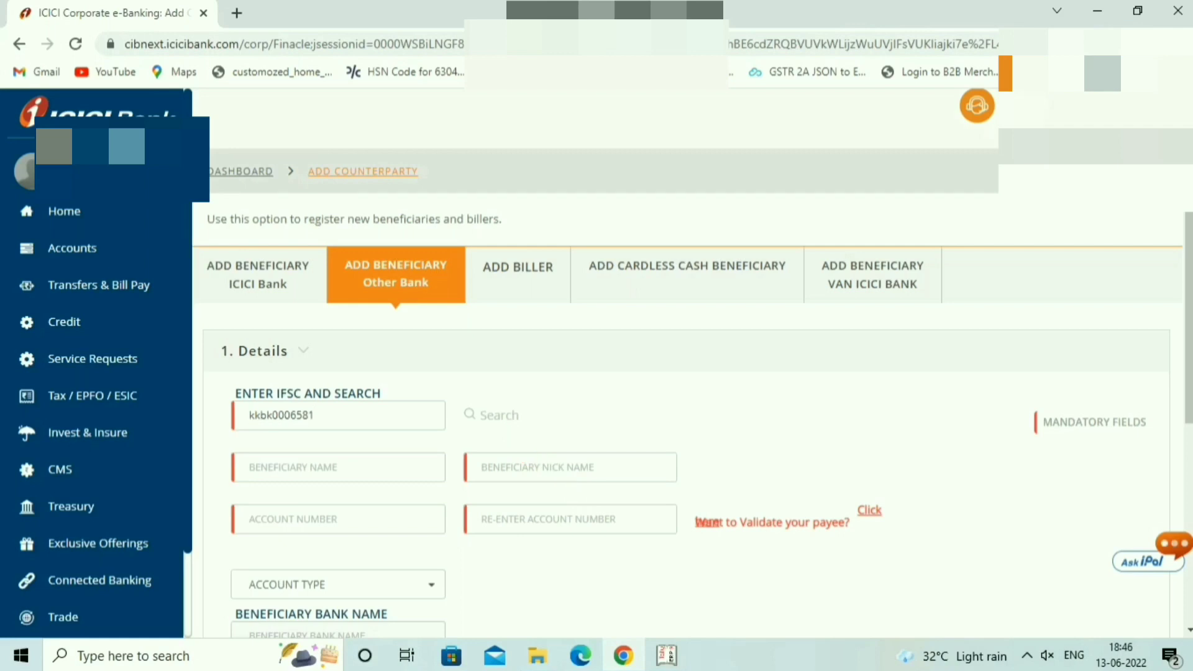
{"action": "key", "text": "Return"}
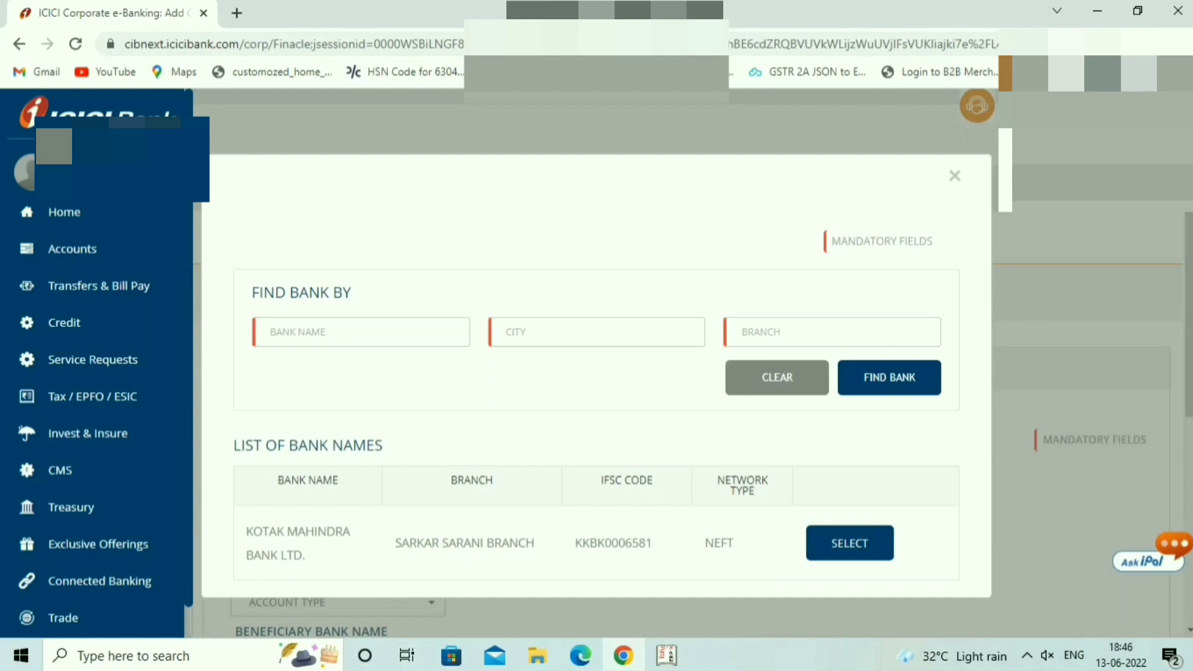
{"action": "left_click", "coordinate": [858, 547]}
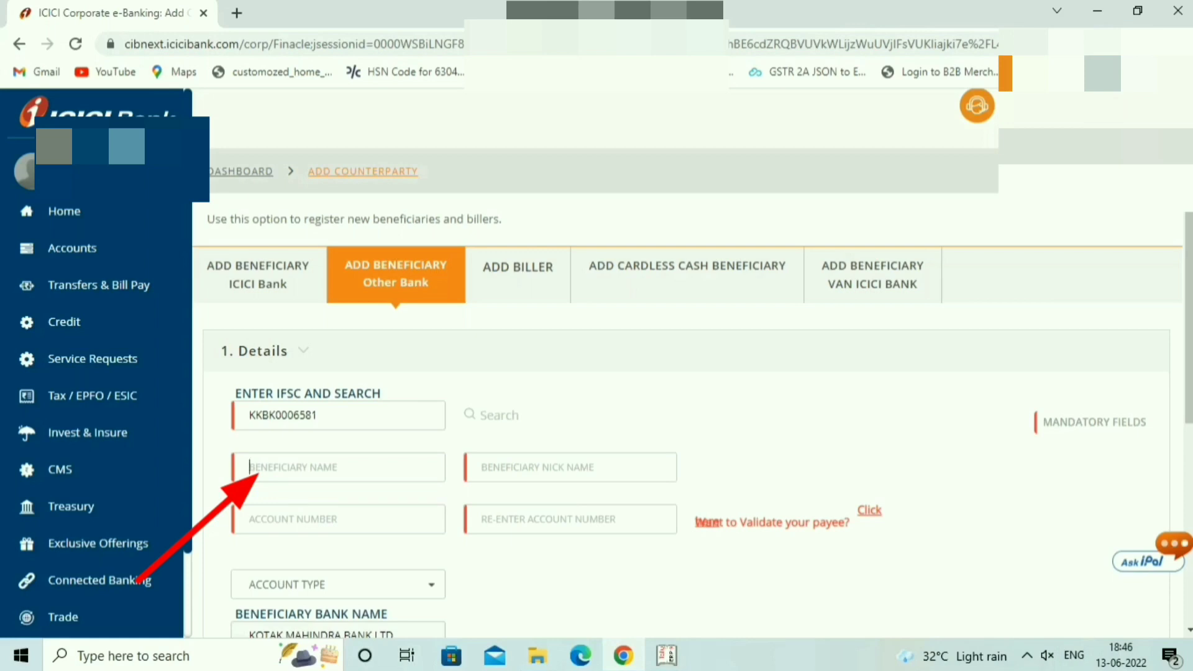
Fill in the beneficiary's name and nickname in the other-bank beneficiary details
{"action": "type", "text": "c"}
{"action": "key", "text": "BackSpace"}
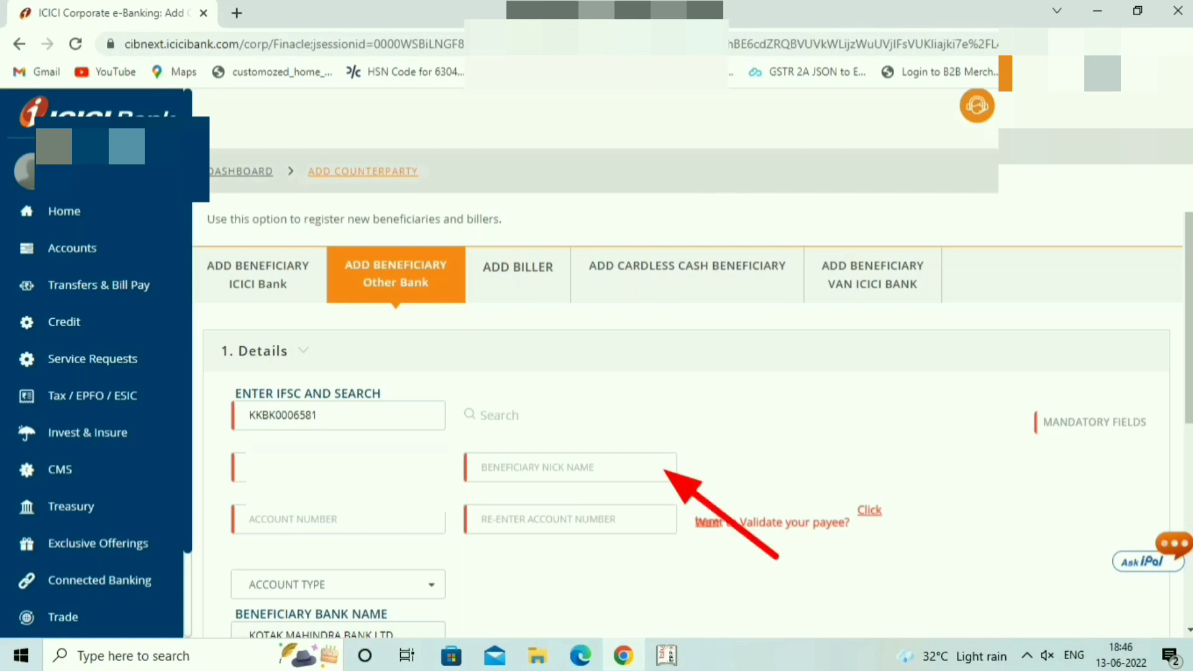
{"action": "left_click", "coordinate": [541, 472]}
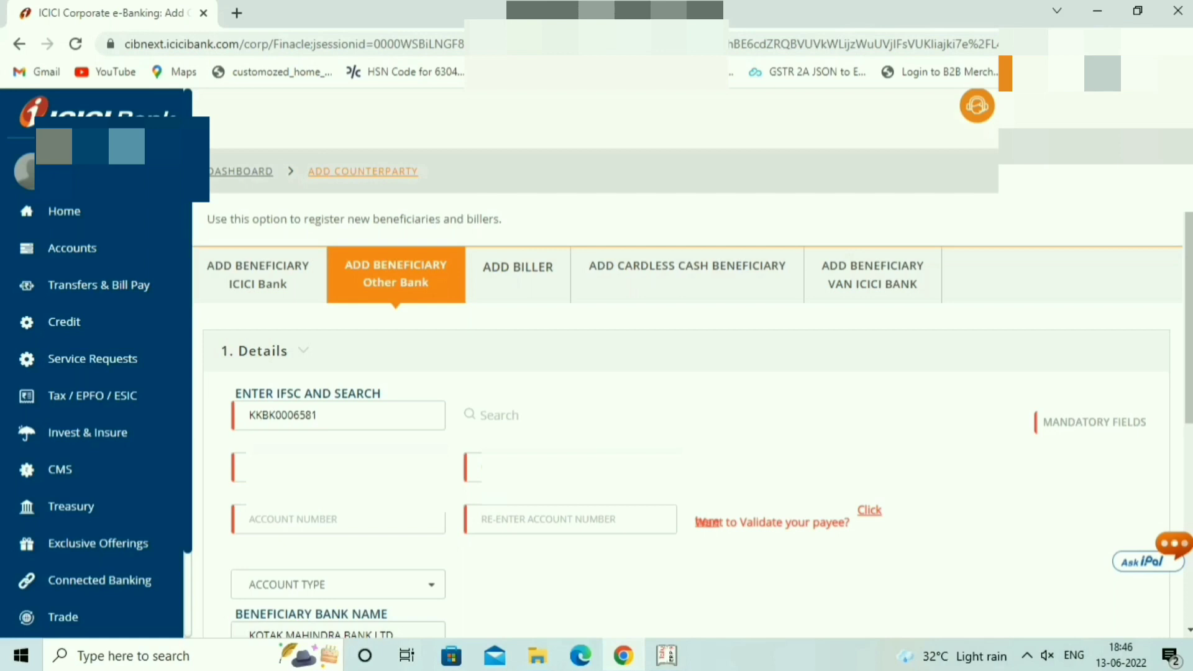
Enter the beneficiary's account number and re-enter it in the confirmation field
{"action": "left_click", "coordinate": [339, 520]}
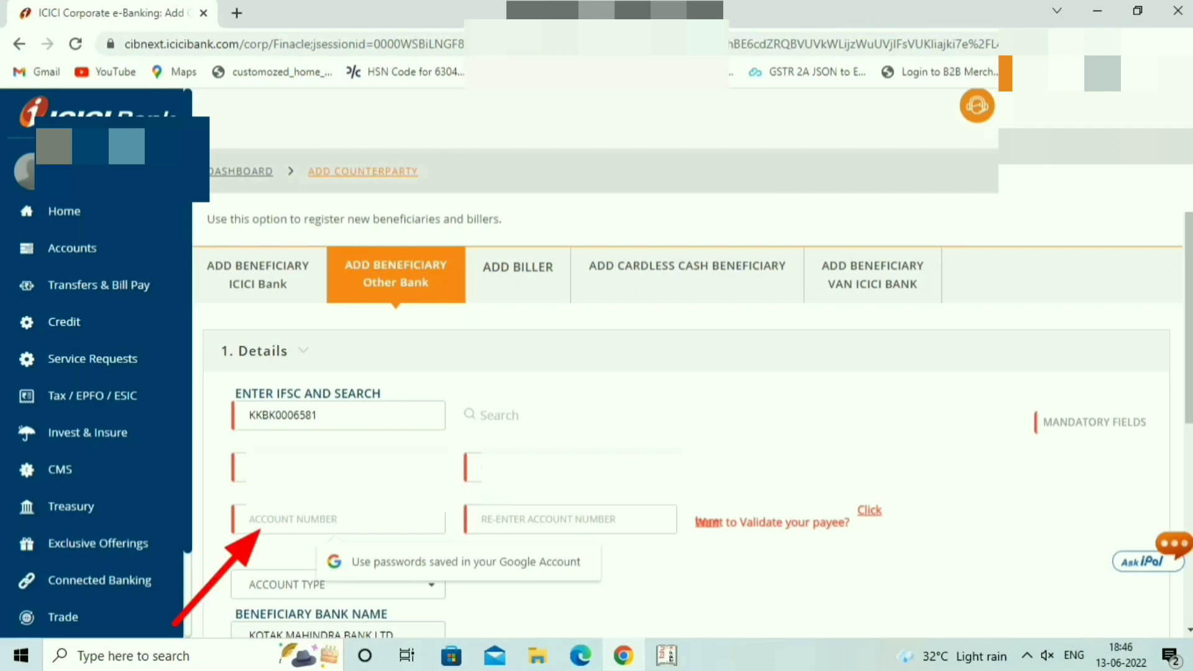
{"action": "type", "text": "••"}
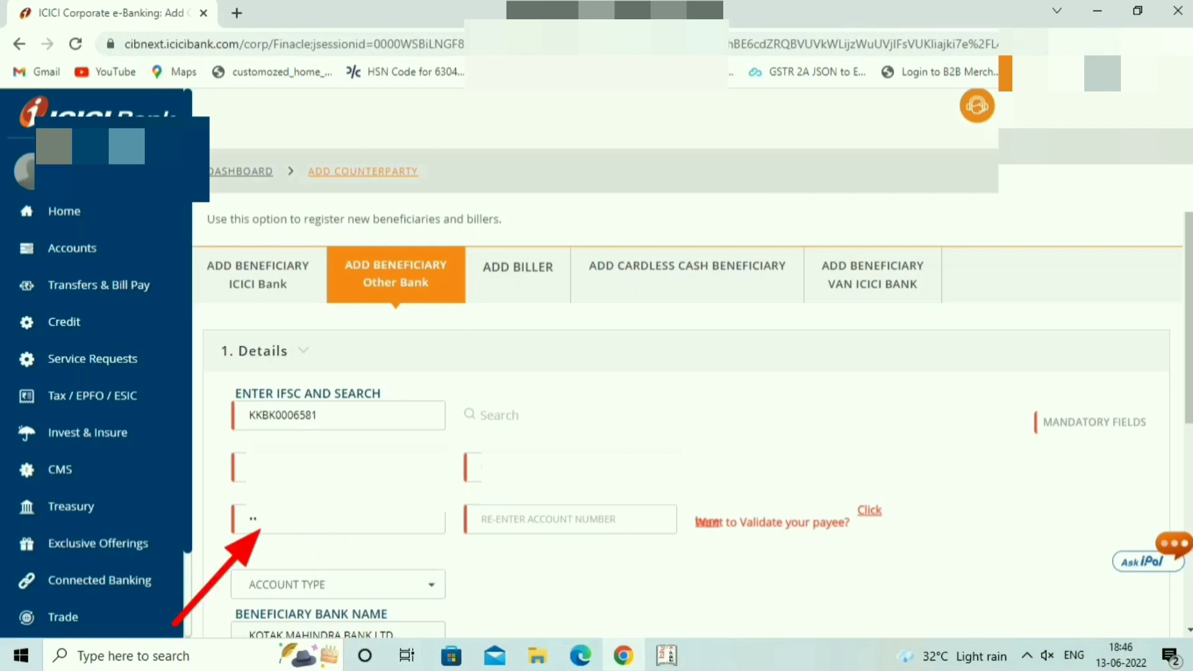
{"action": "type", "text": "••"}
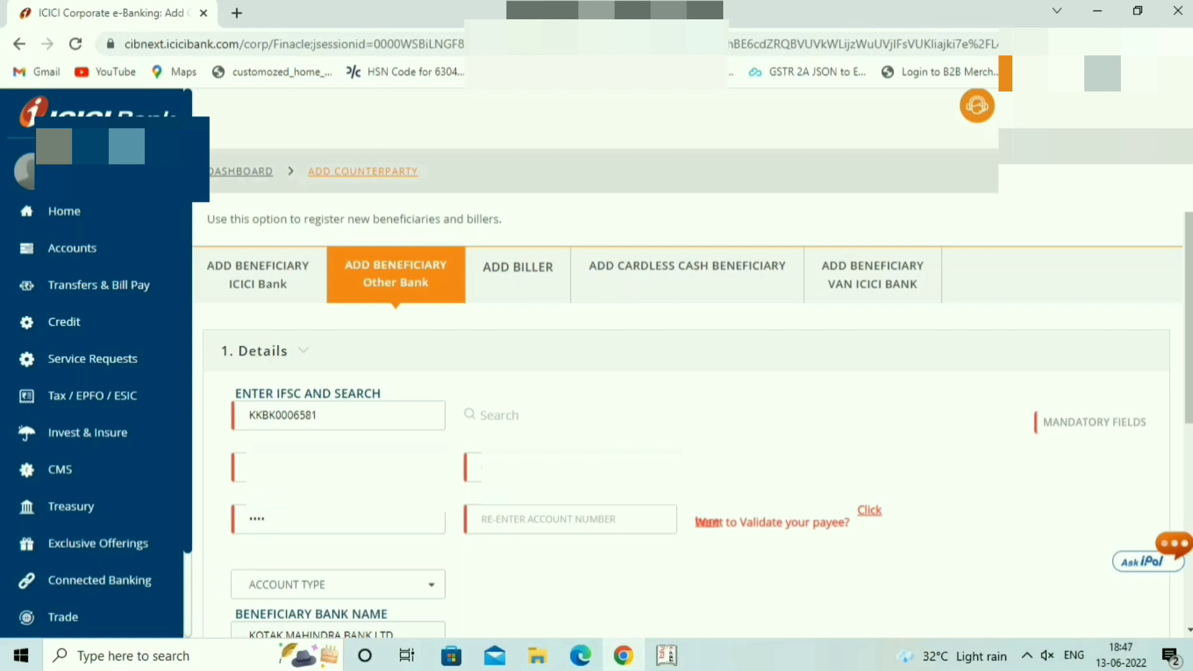
{"action": "type", "text": "•"}
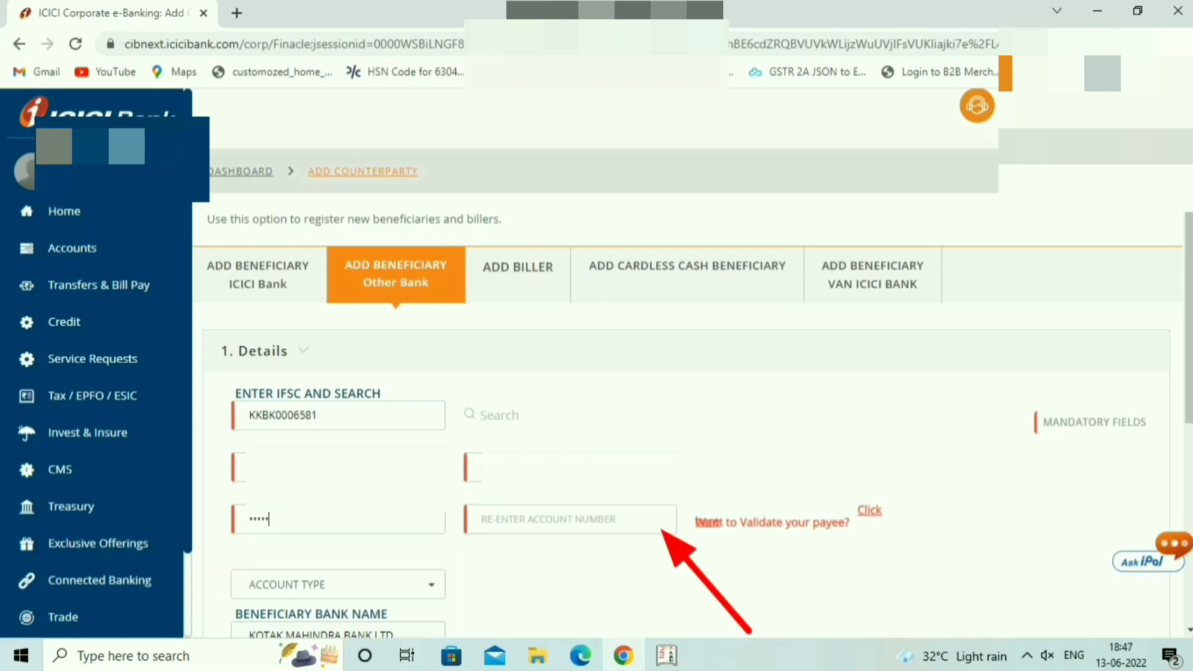
{"action": "type", "text": "•••••"}
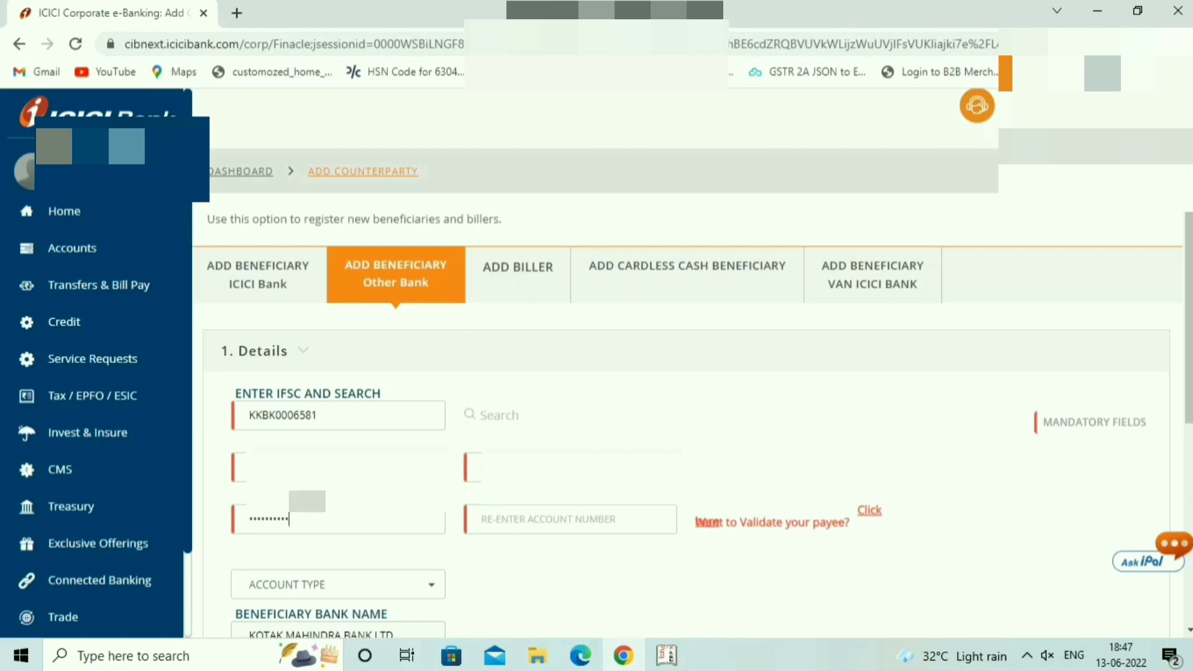
{"action": "left_click", "coordinate": [482, 519]}
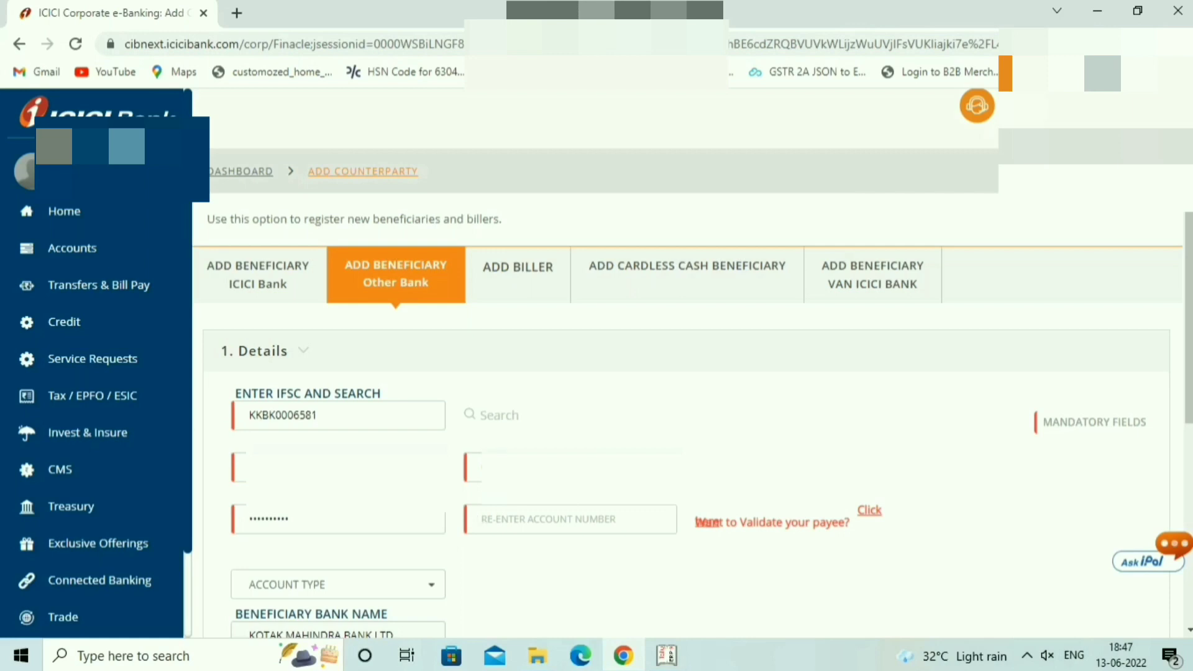
{"action": "type", "text": "5"}
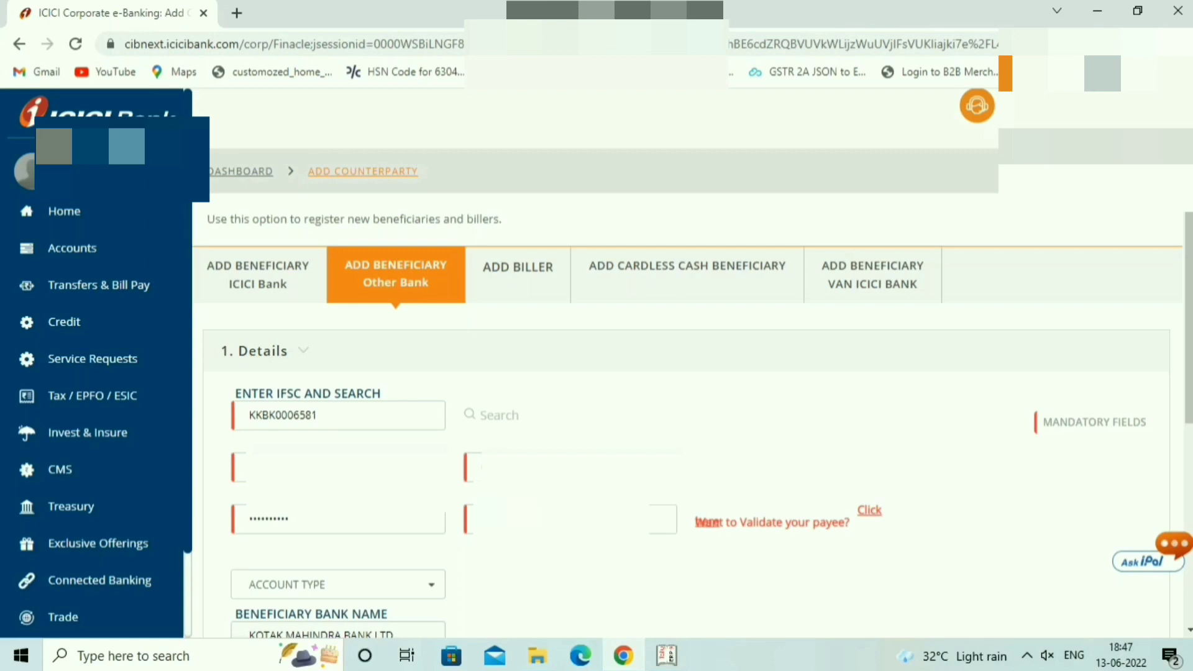
Set the beneficiary's account type to Current
{"action": "scroll", "coordinate": [692, 346], "scroll_direction": "down", "scroll_amount": 4}
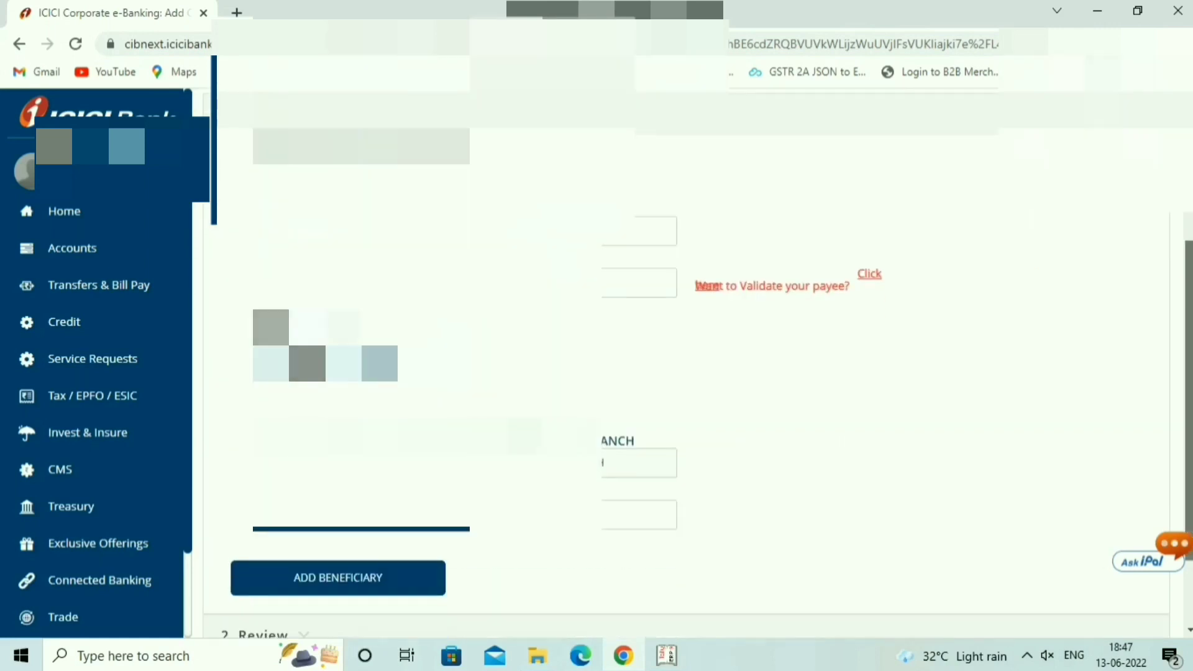
{"action": "scroll", "coordinate": [693, 347], "scroll_direction": "down", "scroll_amount": 2}
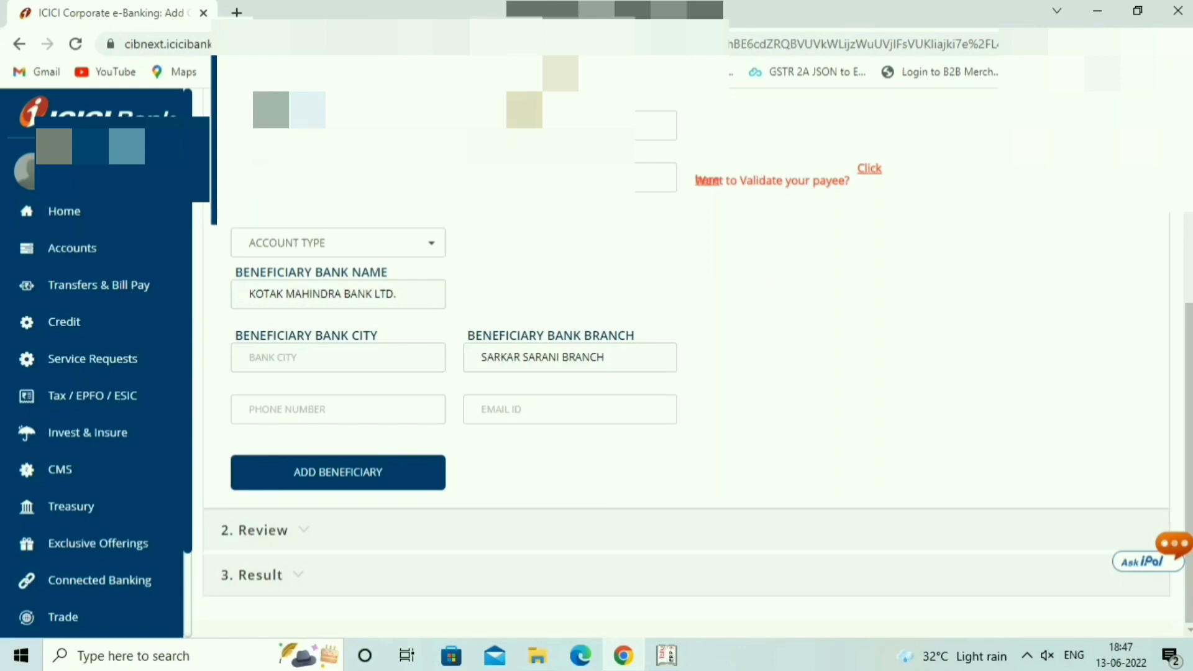
{"action": "left_click", "coordinate": [338, 242]}
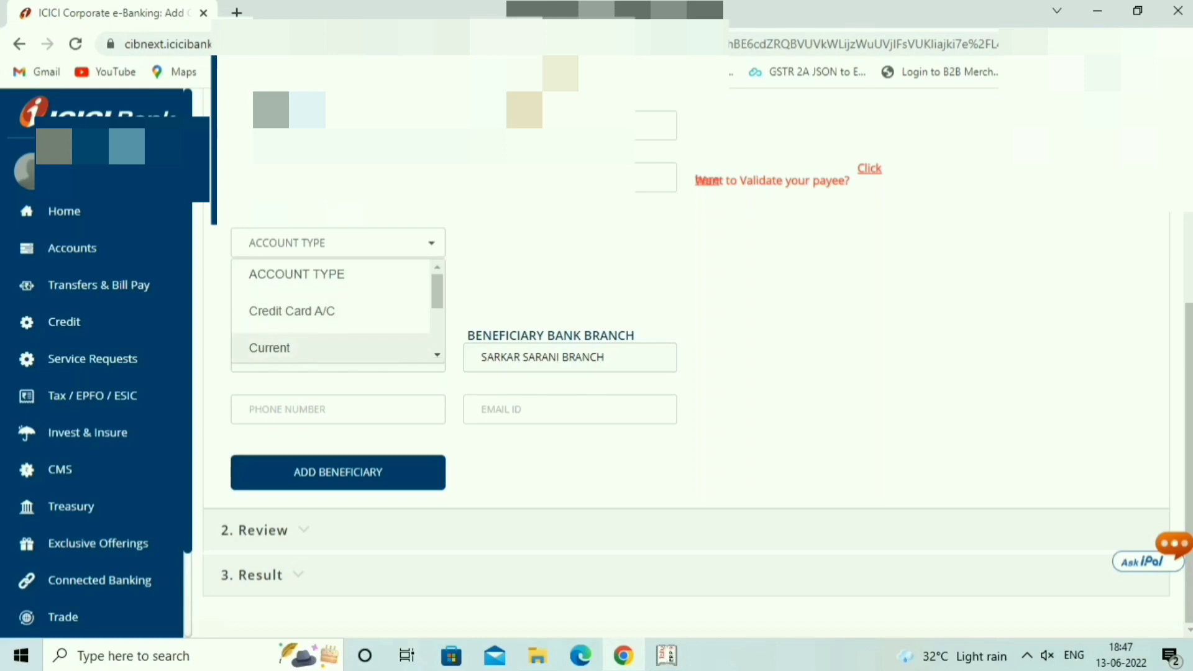
{"action": "left_click", "coordinate": [401, 348]}
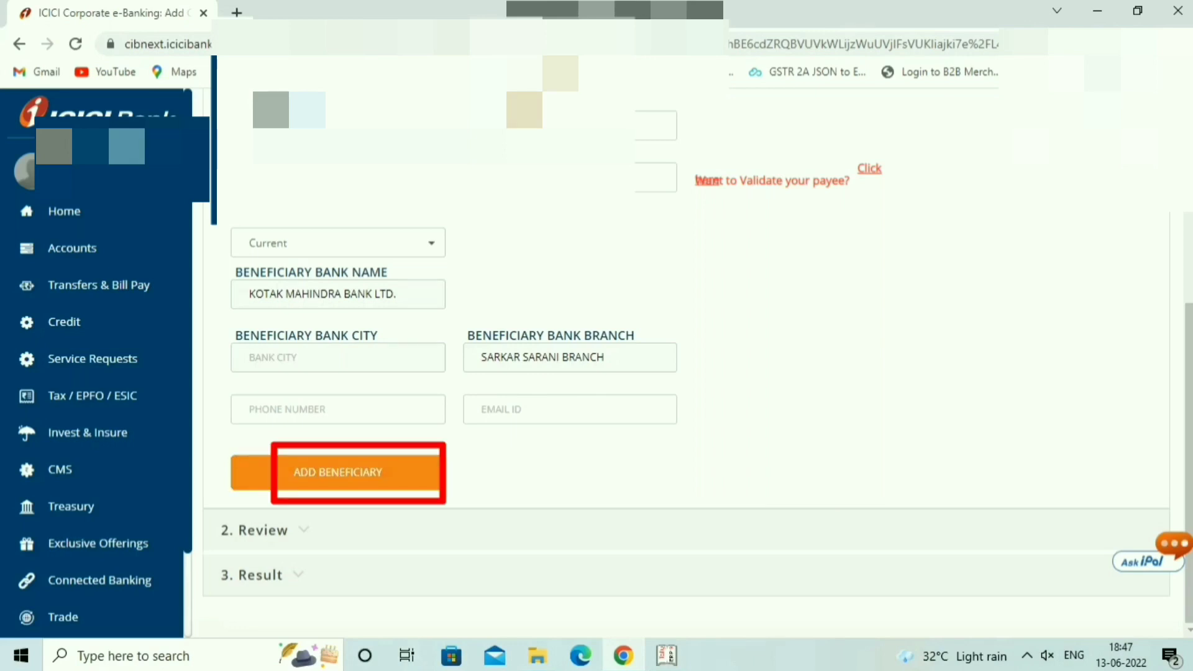
Submit the new beneficiary for review and confirm the details with the one-time password
{"action": "left_click", "coordinate": [337, 472]}
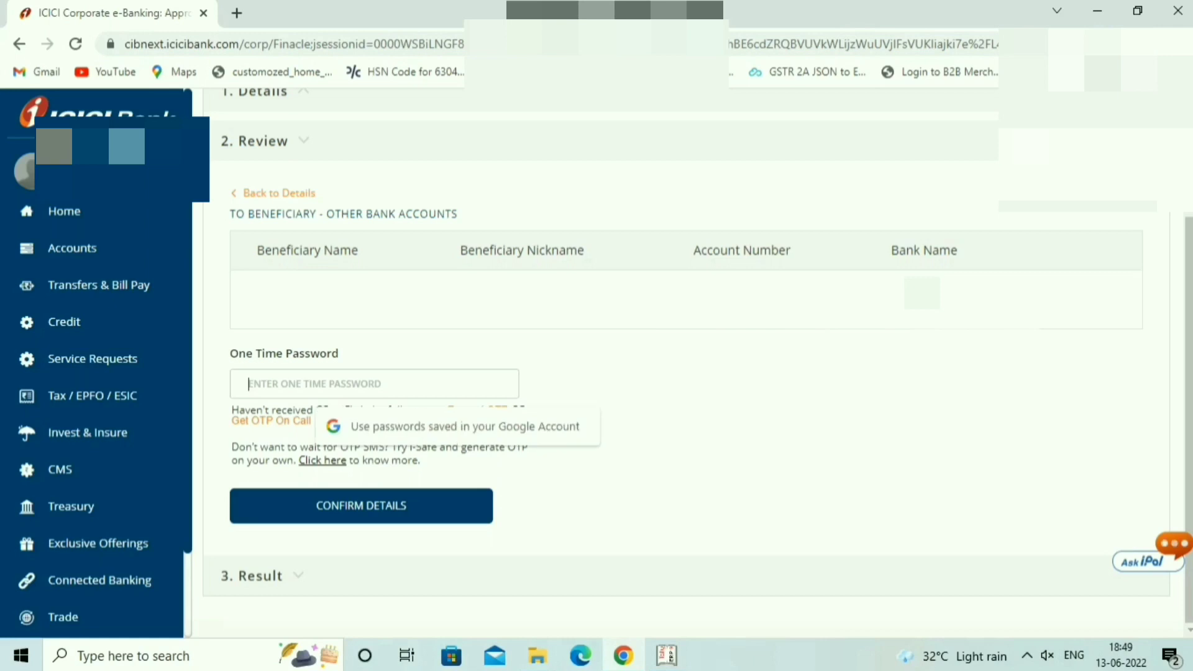
{"action": "type", "text": "••••••"}
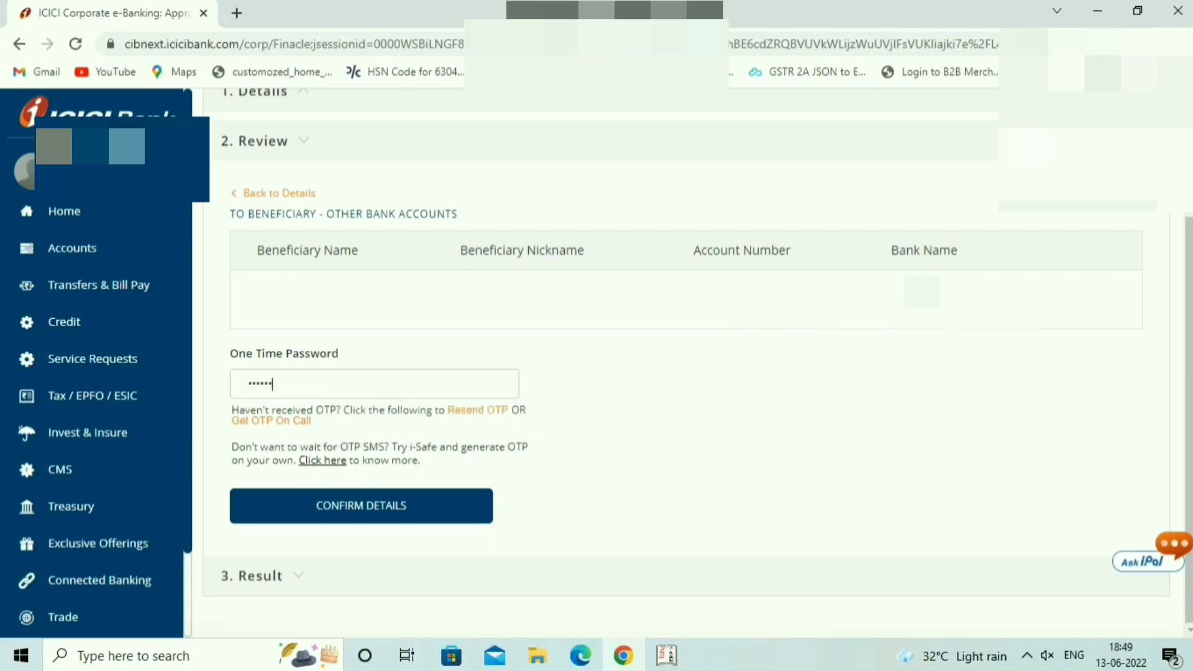
{"action": "left_click", "coordinate": [361, 506]}
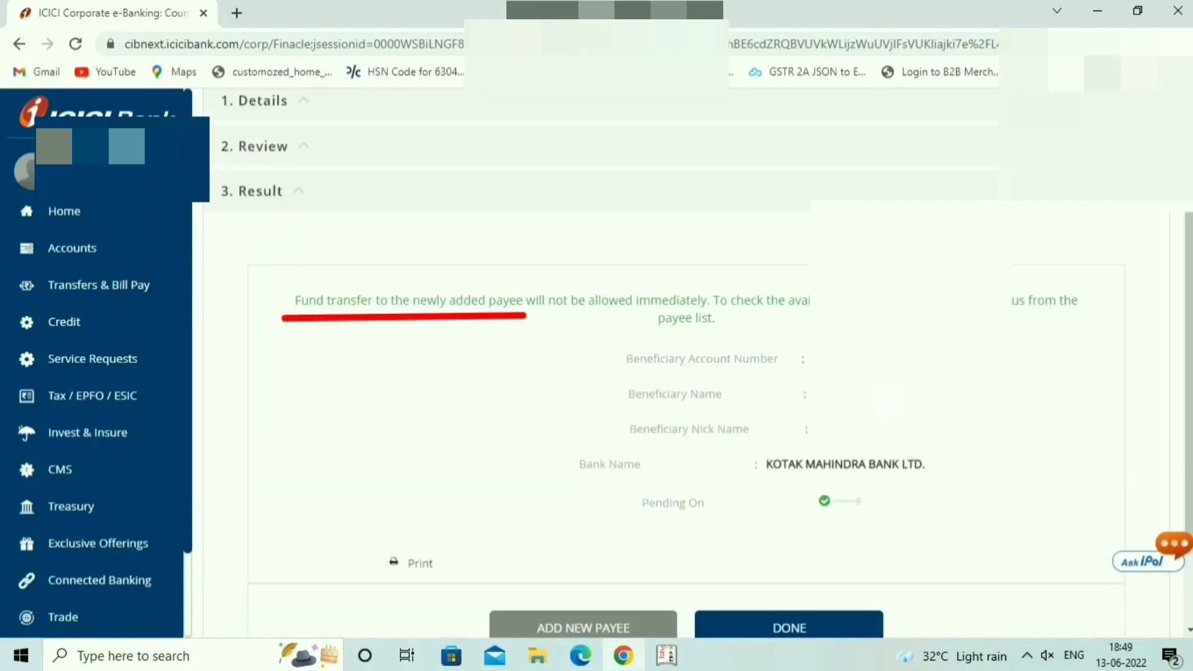
View the printable version of the new payee's details, close it, and finish the payee registration
{"action": "scroll", "coordinate": [670, 364], "scroll_direction": "down", "scroll_amount": 2}
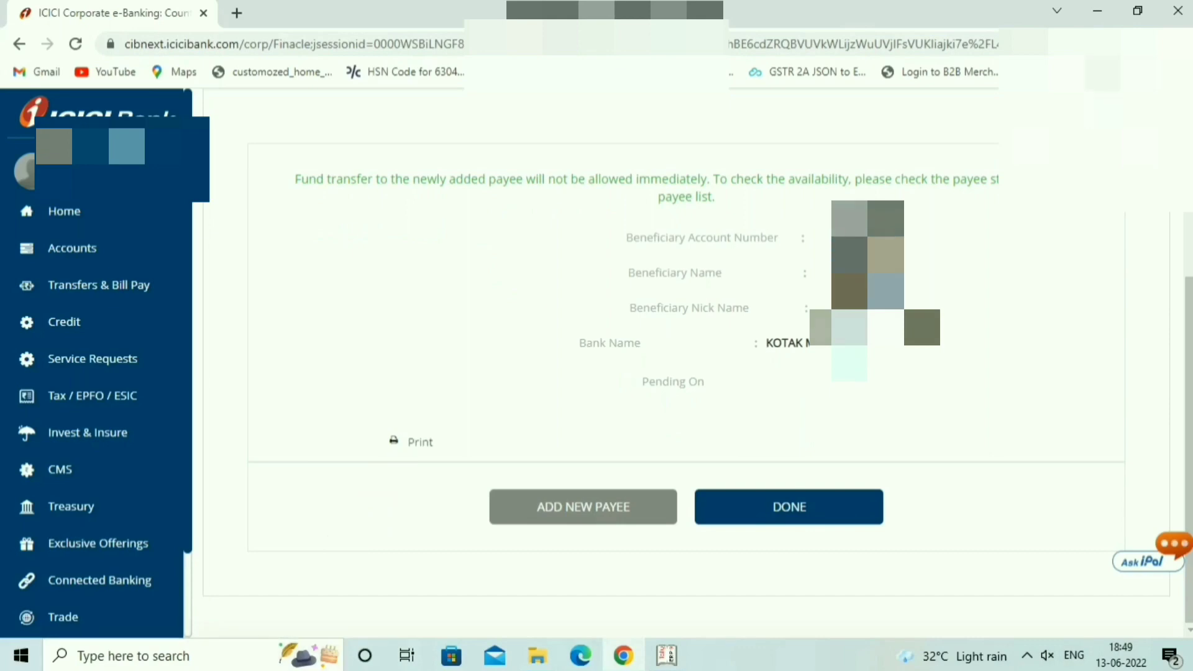
{"action": "left_click", "coordinate": [417, 442]}
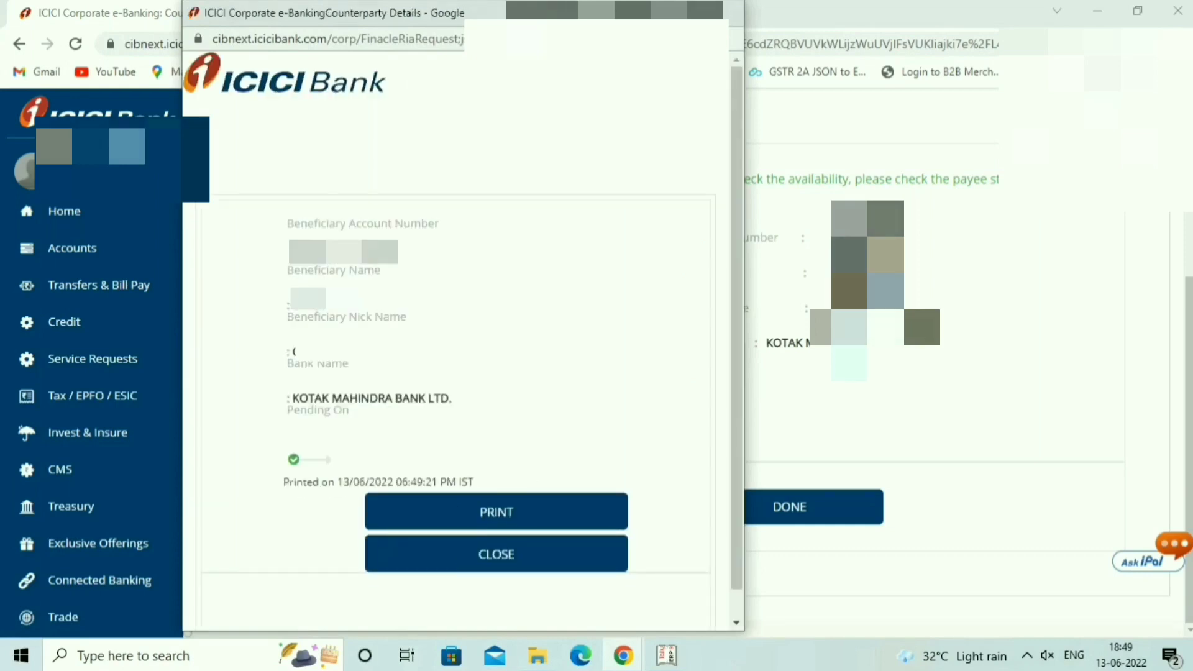
{"action": "left_click", "coordinate": [496, 553]}
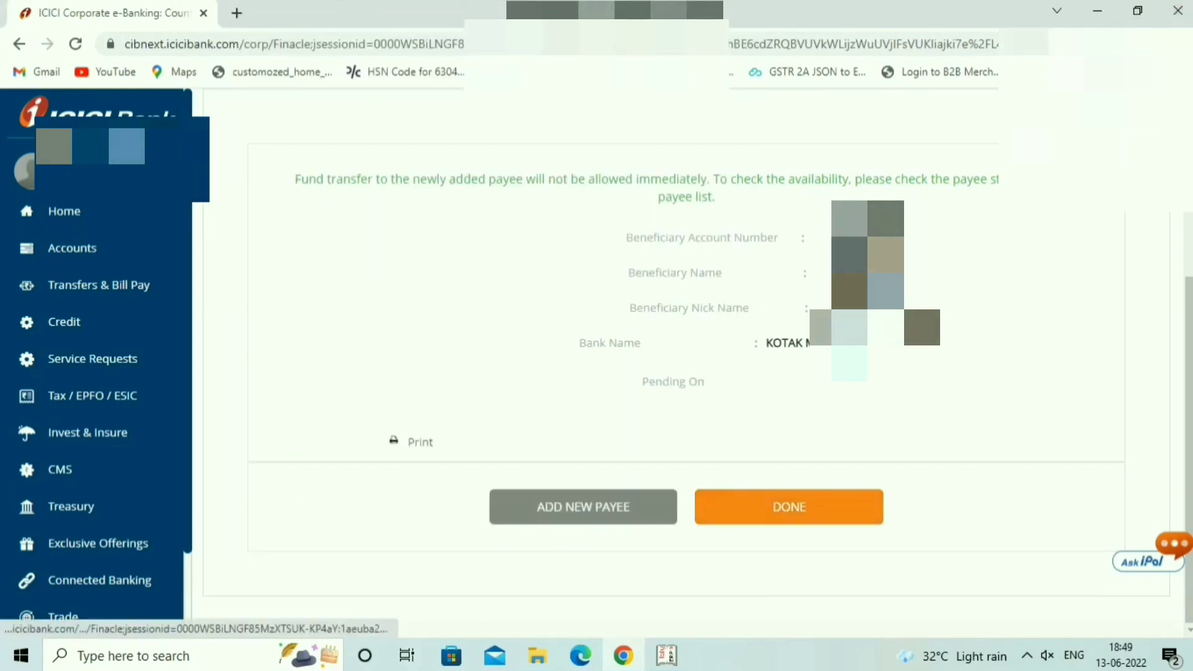
{"action": "left_click", "coordinate": [790, 506]}
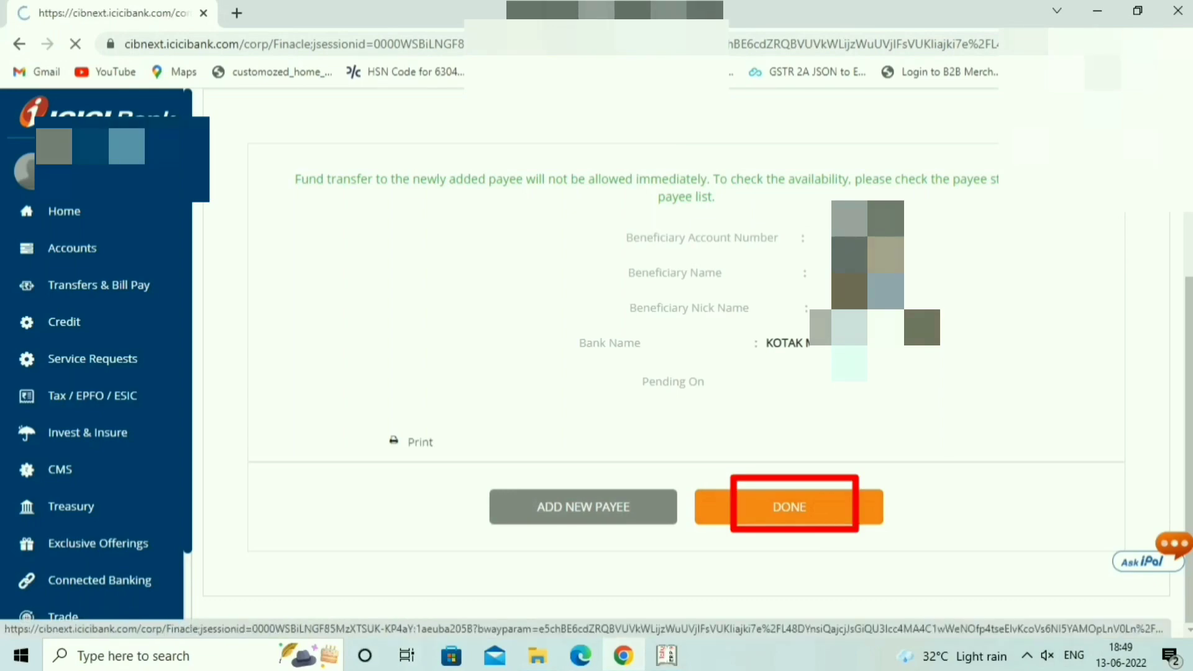